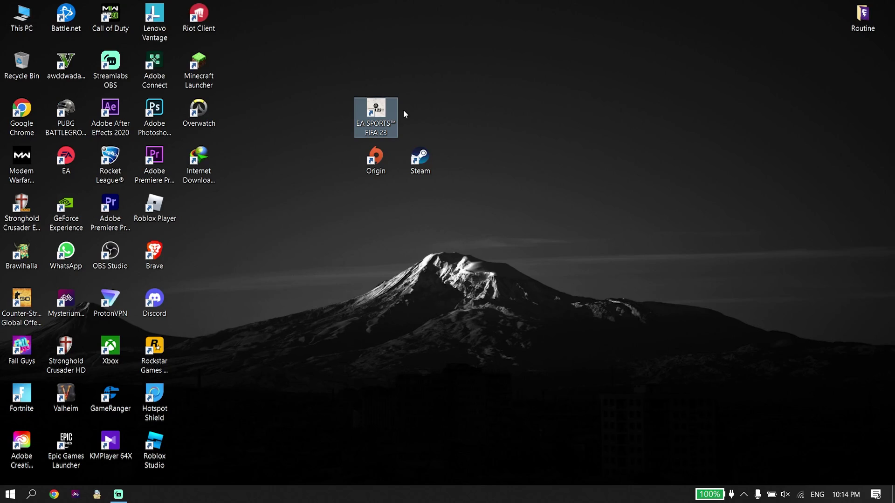
# Launch Steam and use FIFA 23's Local Files Browse to open its E: install folder
pyautogui.doubleClick(416, 167)
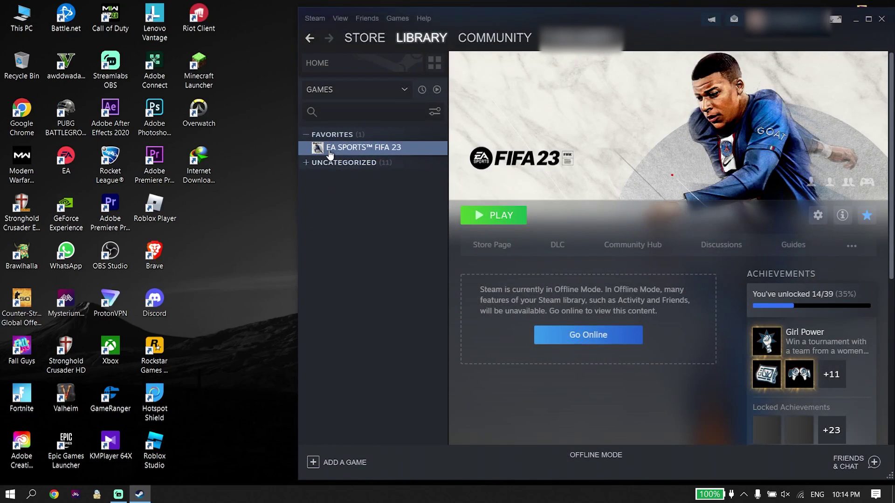
pyautogui.rightClick(370, 149)
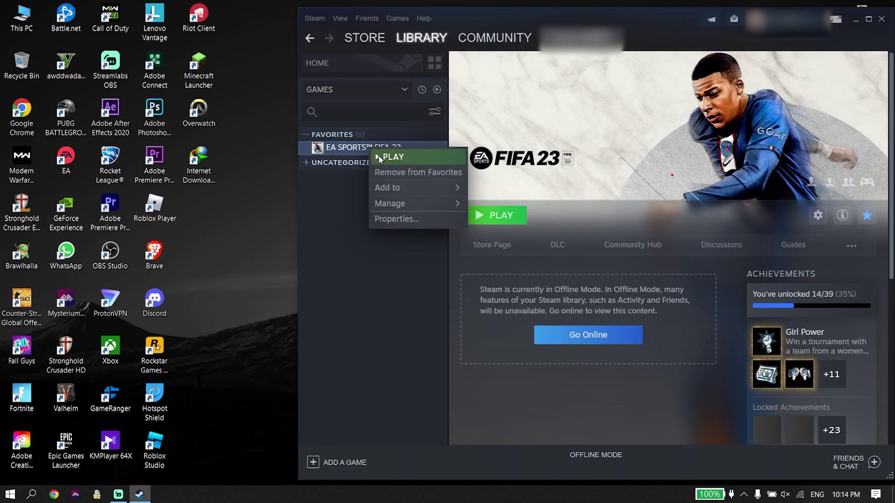
pyautogui.click(401, 219)
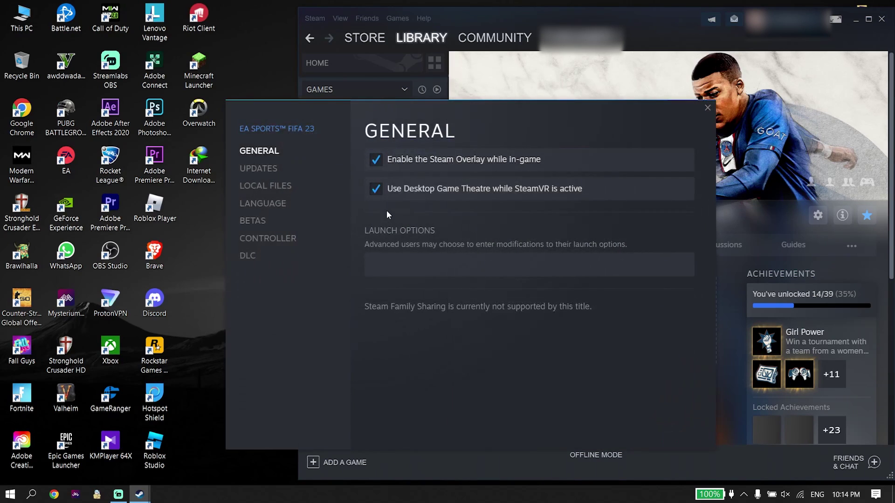
pyautogui.click(280, 186)
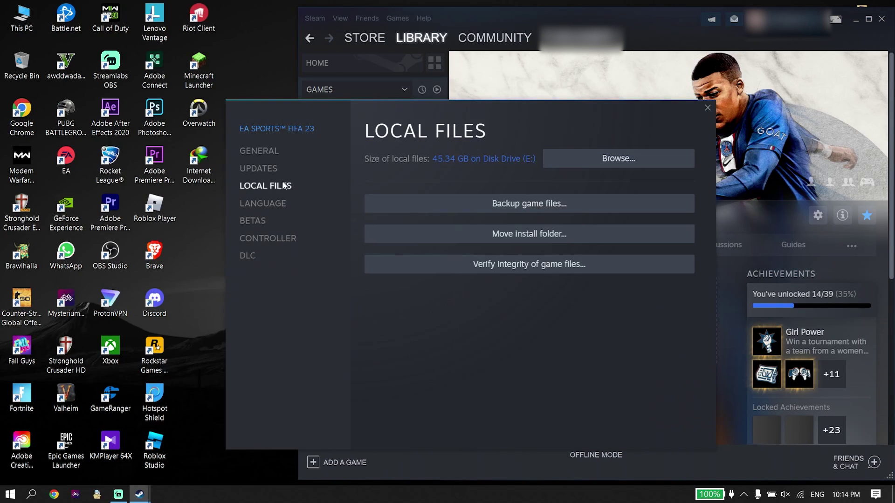
pyautogui.click(573, 160)
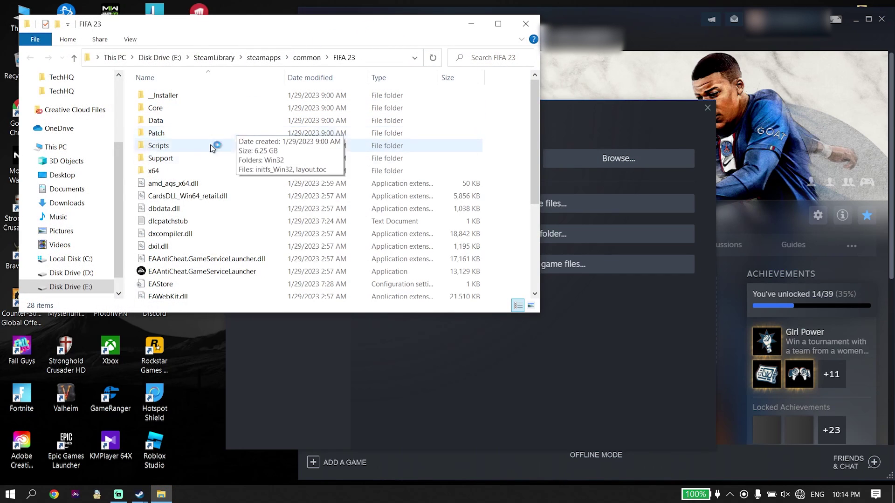
# Open the _Installer folder, then its EAAntiCheat subfolder, inside the FIFA 23 folder
pyautogui.doubleClick(171, 96)
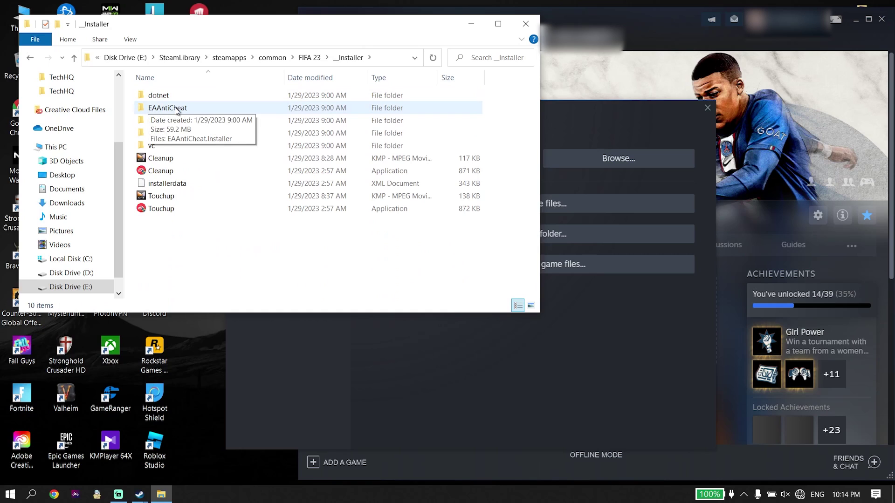
pyautogui.doubleClick(175, 108)
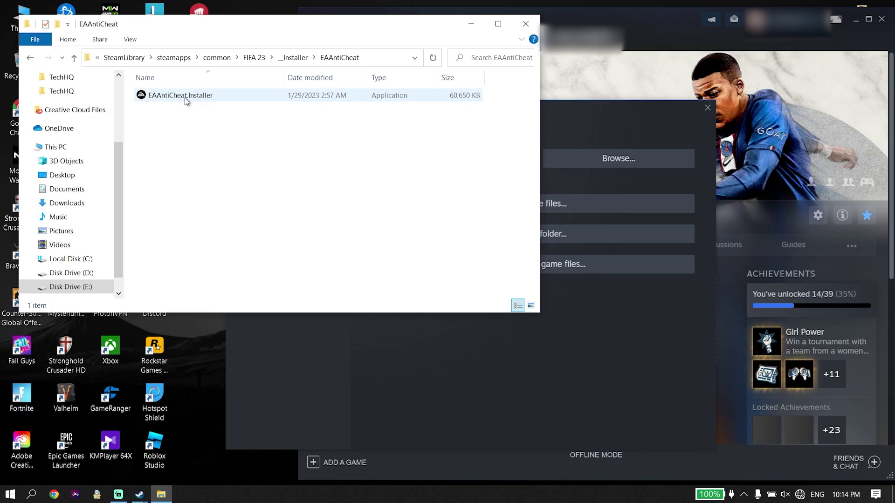
# Run EAAntiCheat.Installer, pick installed FIFA 23, uninstall then reinstall EA AntiCheat, and close setup
pyautogui.doubleClick(231, 95)
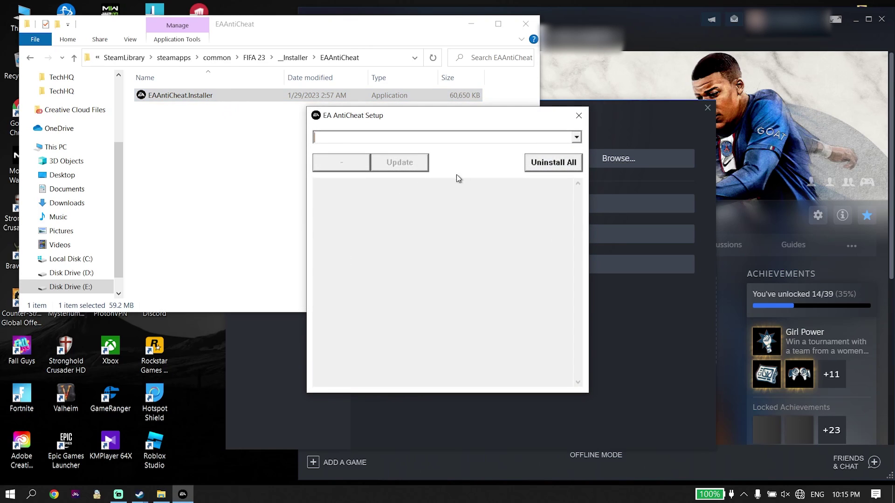
pyautogui.click(570, 139)
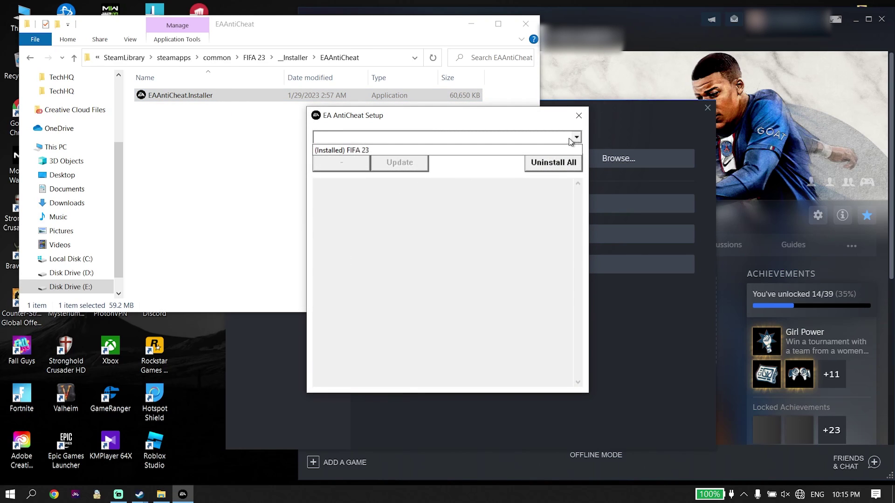
pyautogui.click(340, 151)
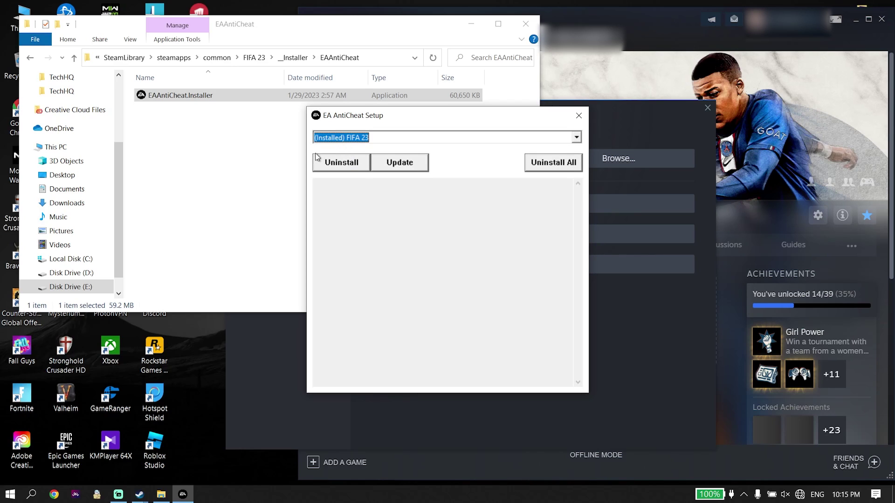
pyautogui.click(335, 164)
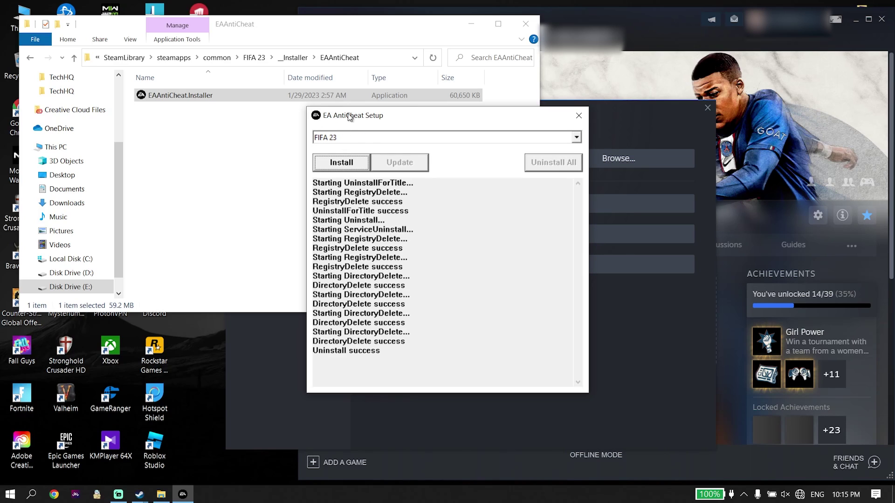
pyautogui.click(336, 166)
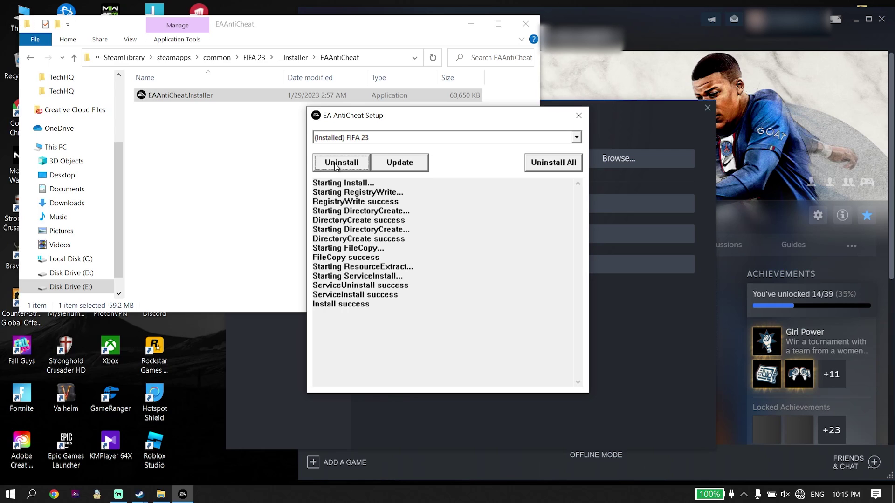
pyautogui.click(579, 115)
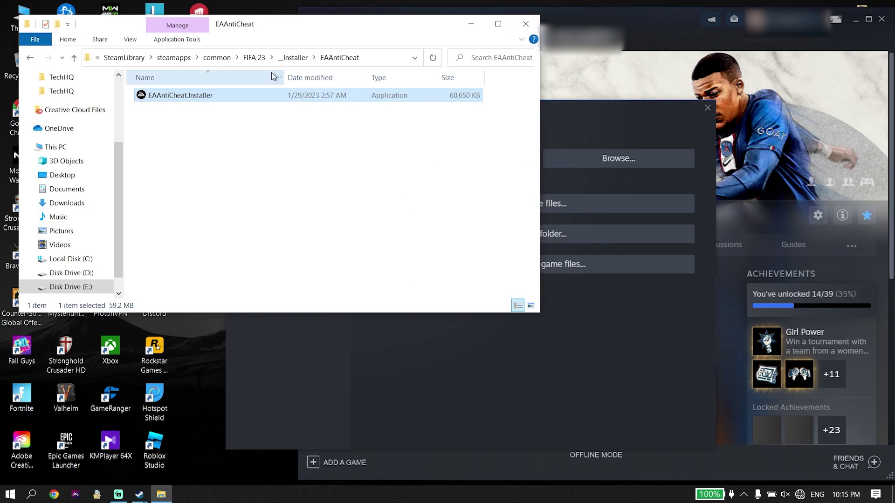
# Tick 'Run this program as an administrator' in FIFA23's Compatibility properties, apply it, and close Explorer
pyautogui.click(254, 58)
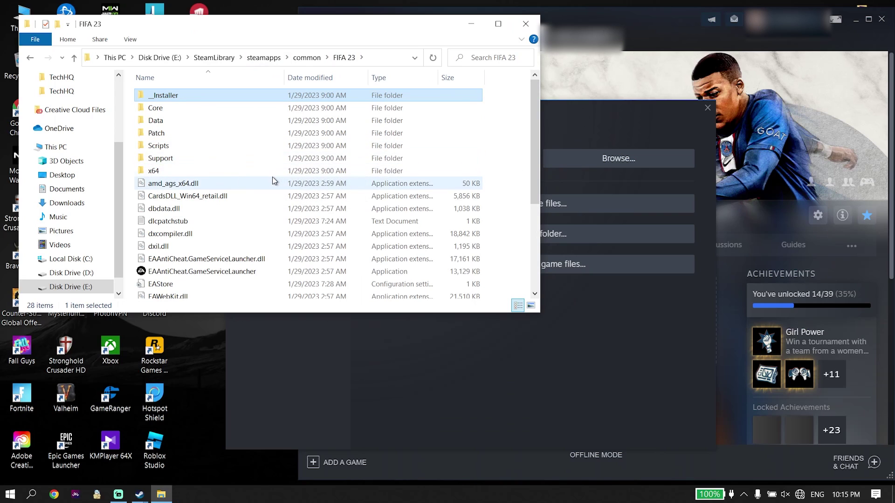
pyautogui.scroll(-4, 270, 182)
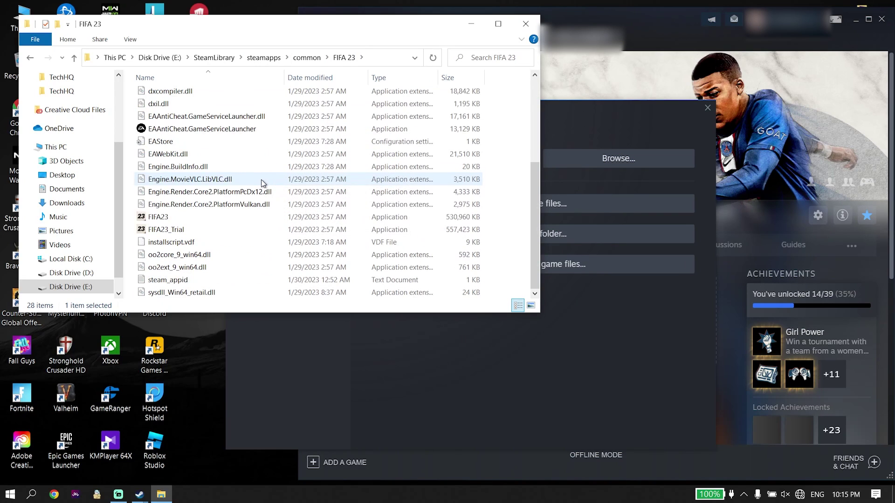
pyautogui.click(165, 215)
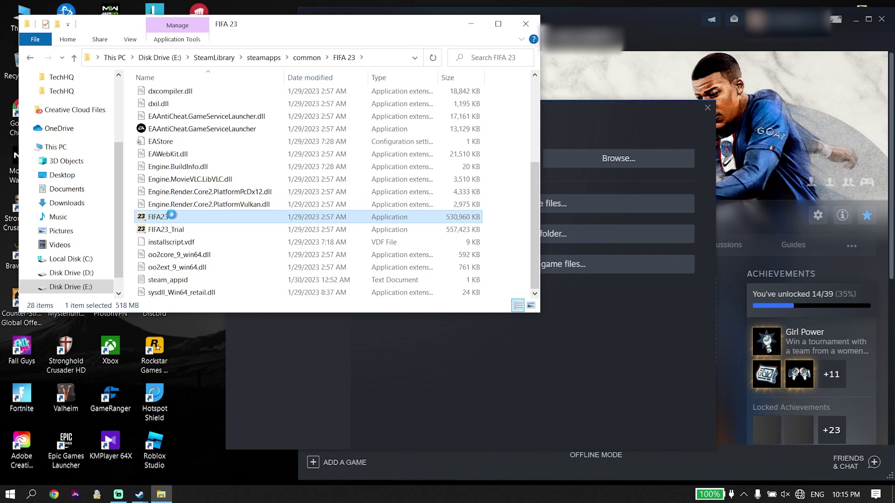
pyautogui.rightClick(173, 218)
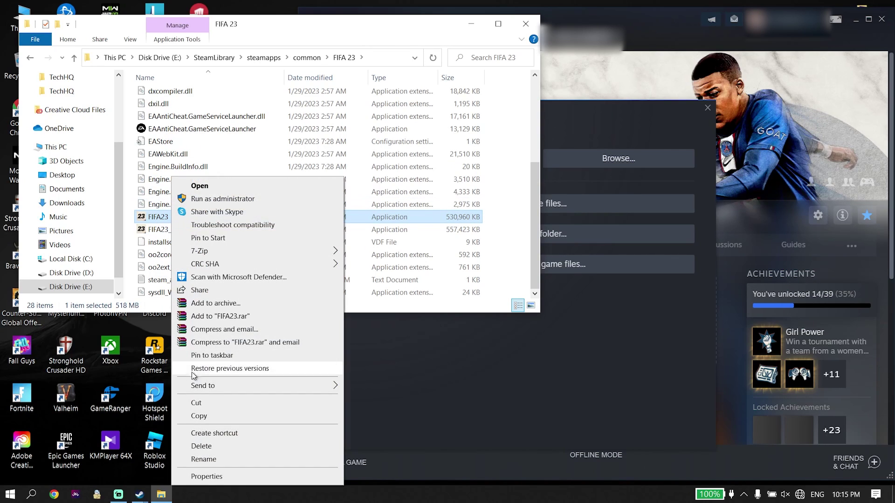
pyautogui.click(220, 478)
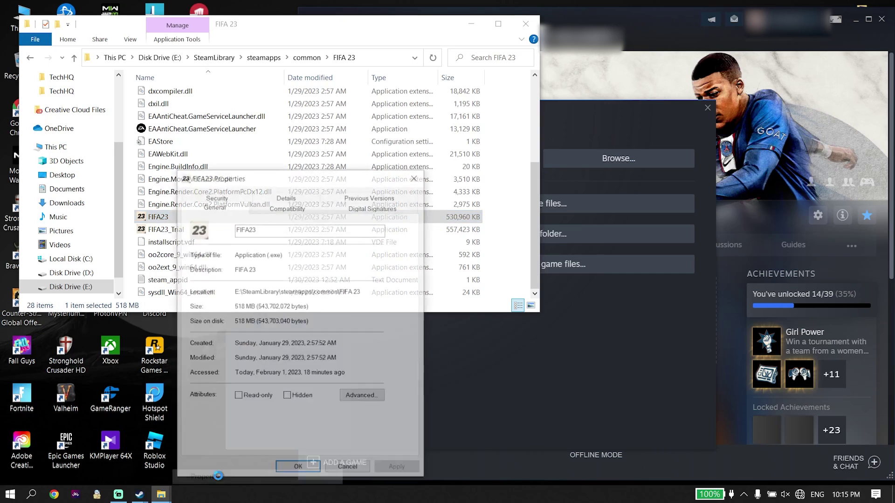
pyautogui.click(279, 208)
pyautogui.click(198, 389)
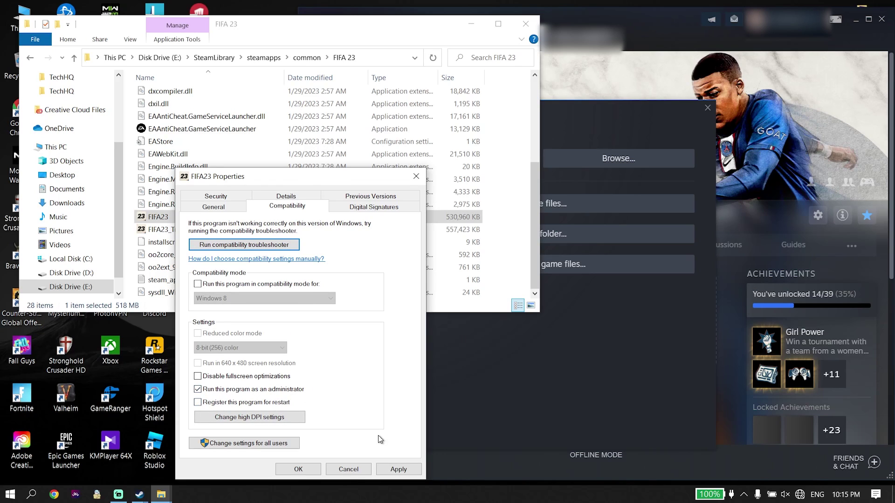
pyautogui.click(398, 469)
pyautogui.click(298, 469)
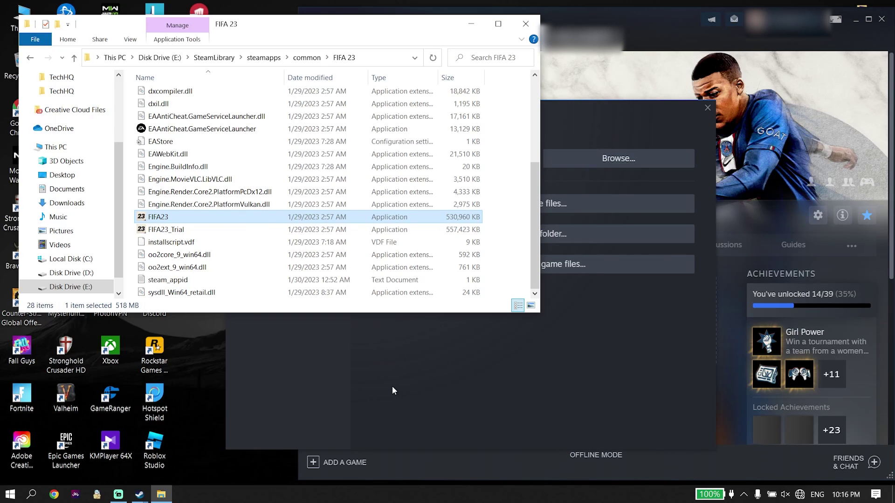
pyautogui.click(526, 24)
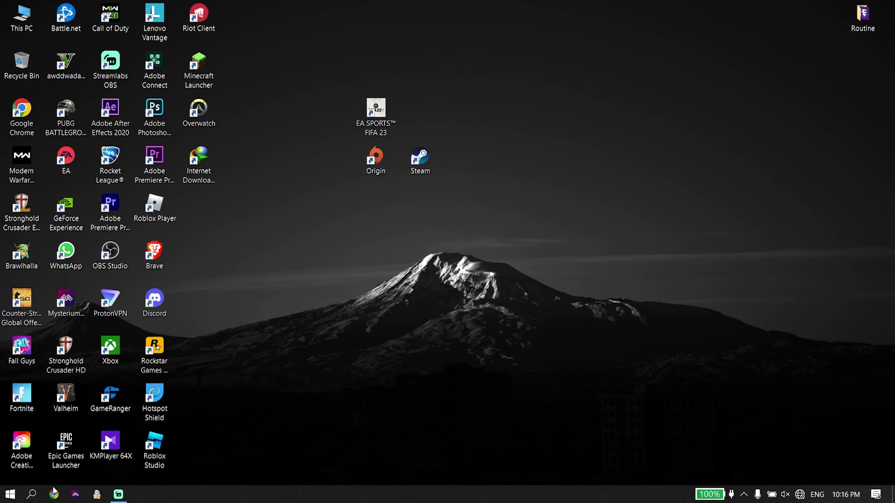
# Reach Virus & threat protection via a 'vi' search, turn Real-time protection off, and open Exclusions
pyautogui.click(31, 494)
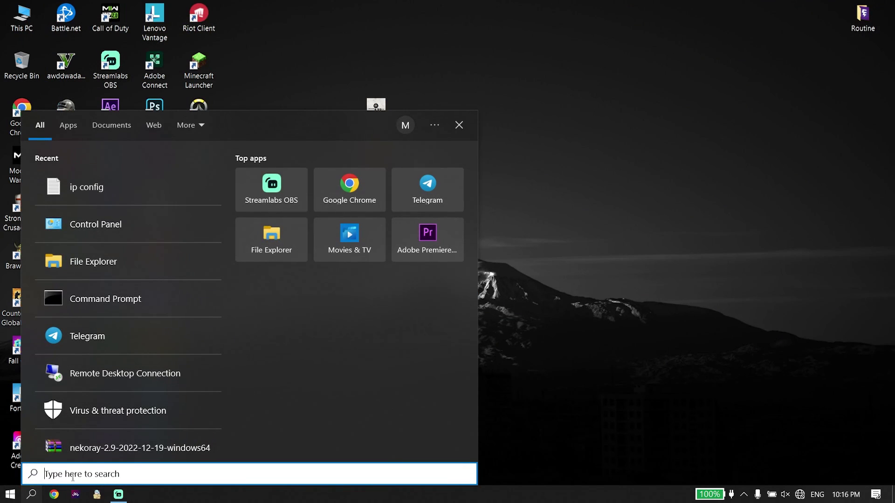
pyautogui.write('vi')
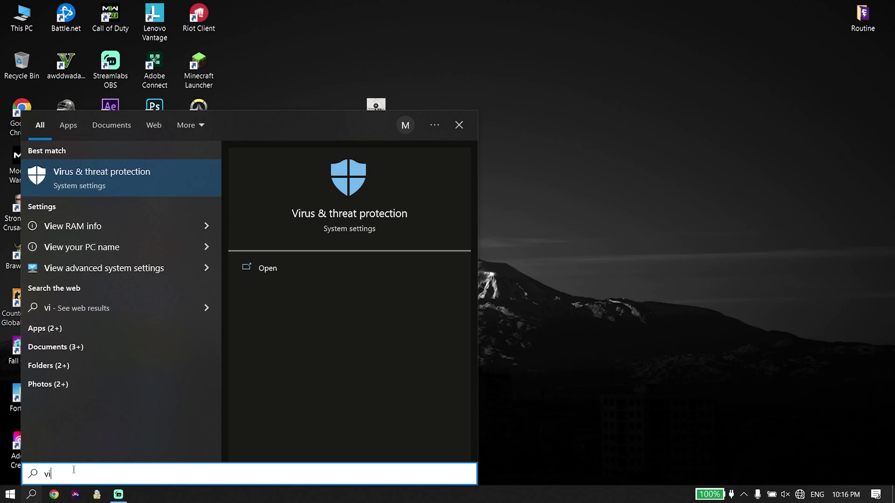
pyautogui.click(113, 178)
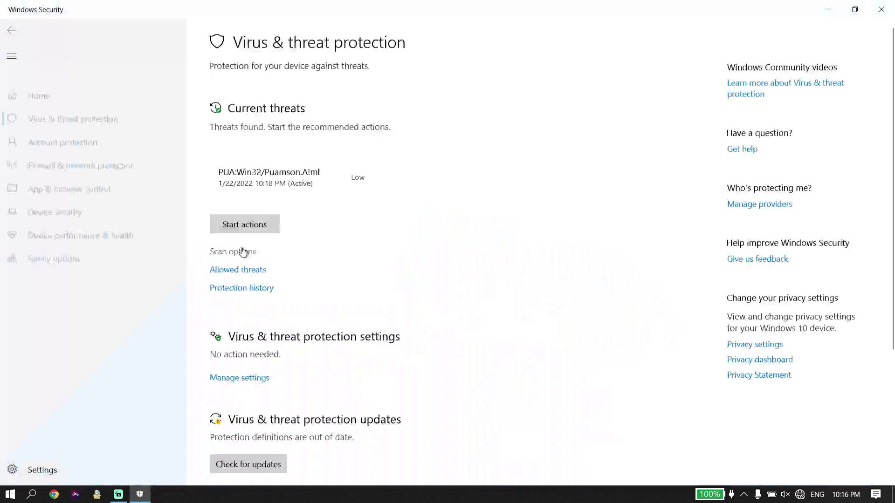
pyautogui.click(238, 379)
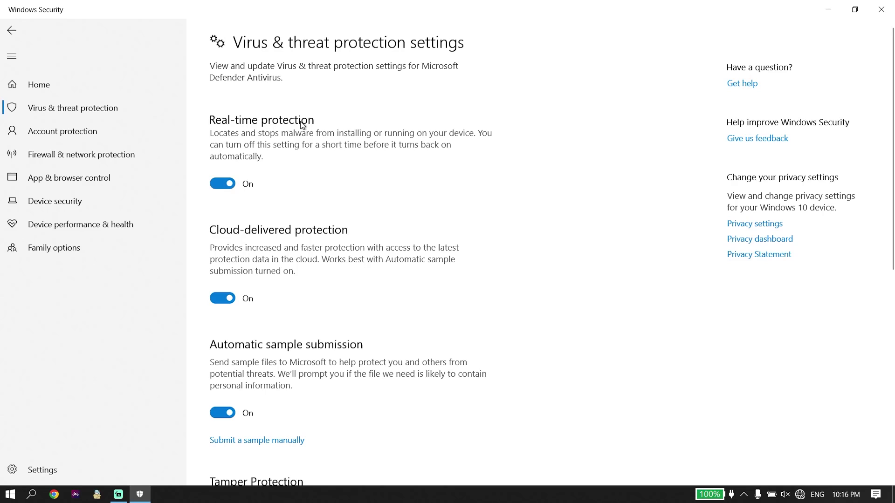
pyautogui.click(226, 184)
pyautogui.scroll(-5, 360, 305)
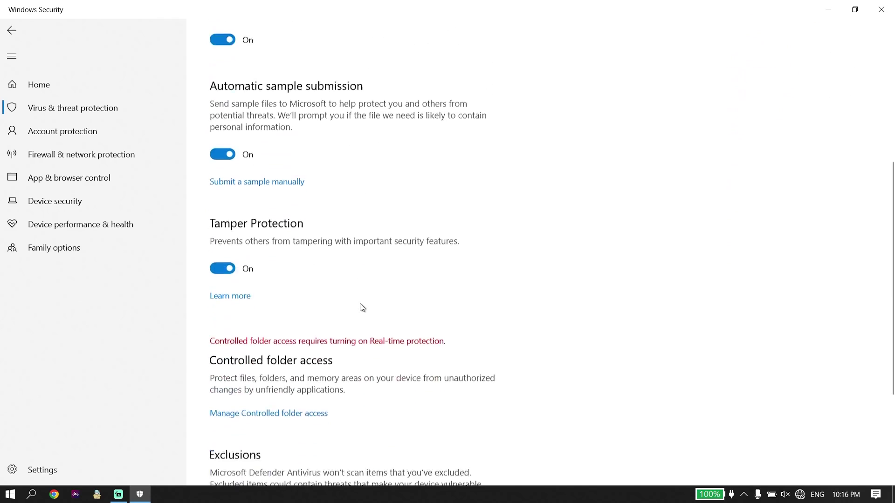
pyautogui.scroll(-3, 361, 305)
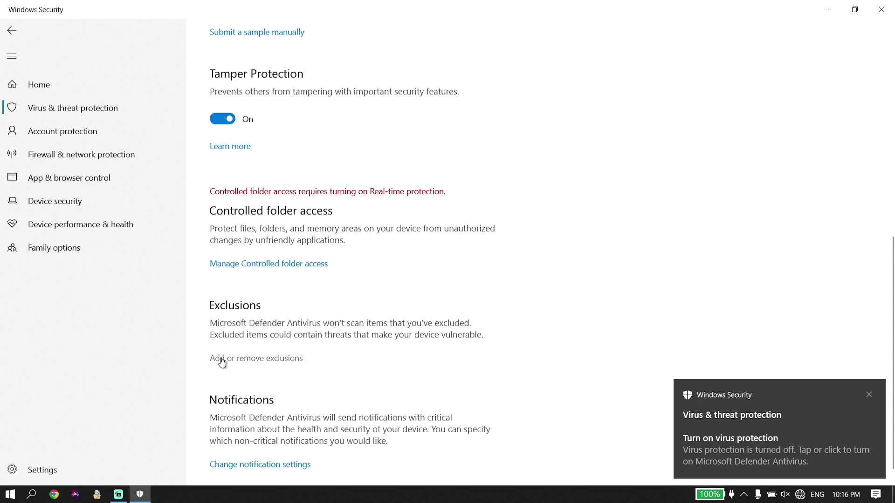
pyautogui.click(265, 364)
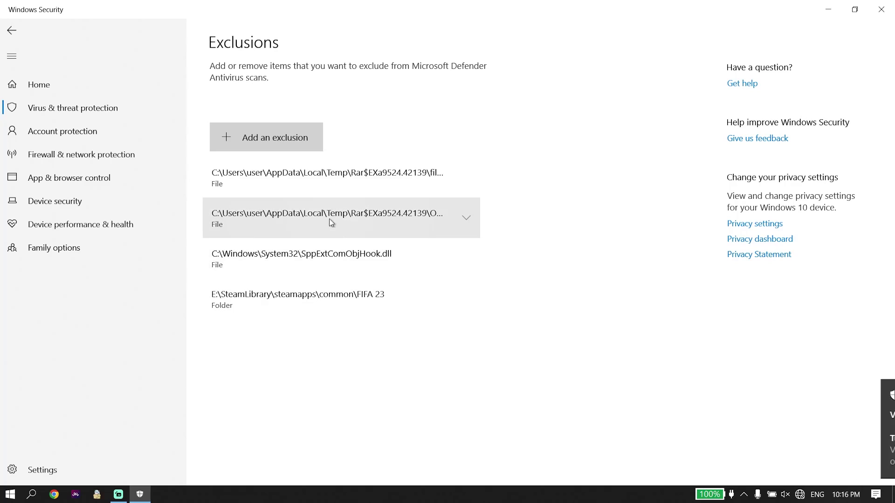
# Add E:\SteamLibrary\steamapps\common\FIFA 23 as a folder exclusion, then close Windows Security
pyautogui.click(279, 138)
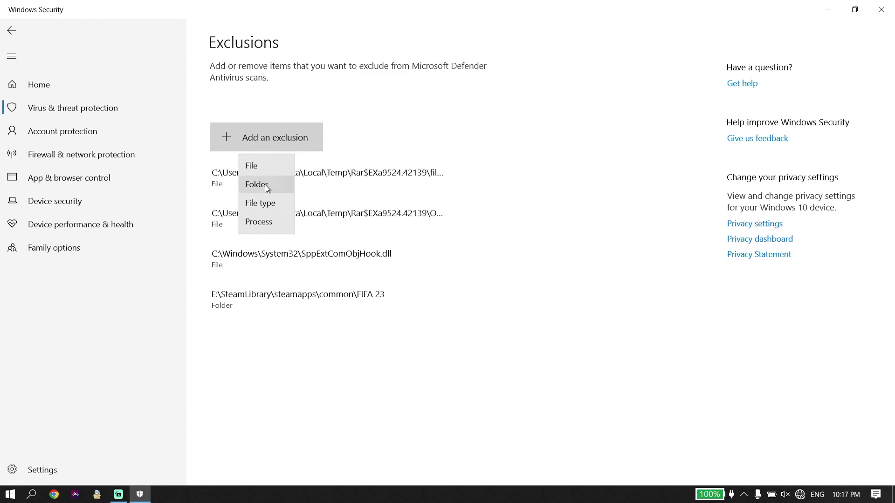
pyautogui.click(265, 185)
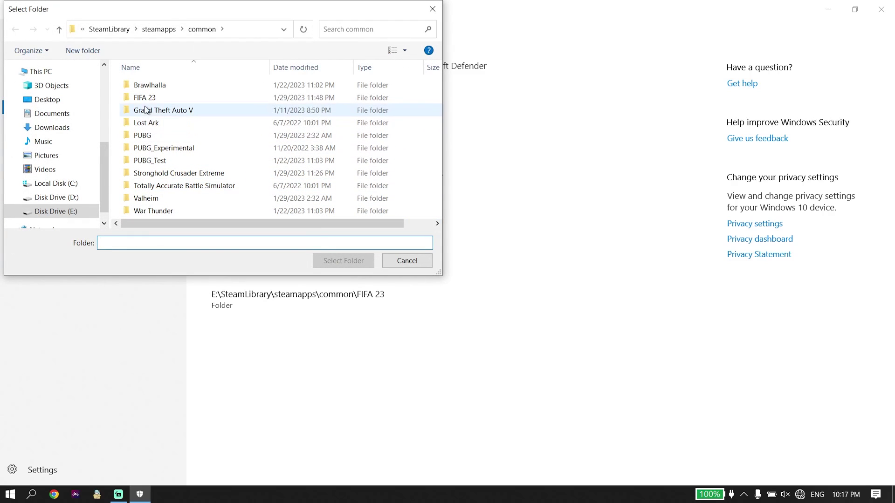
pyautogui.click(118, 33)
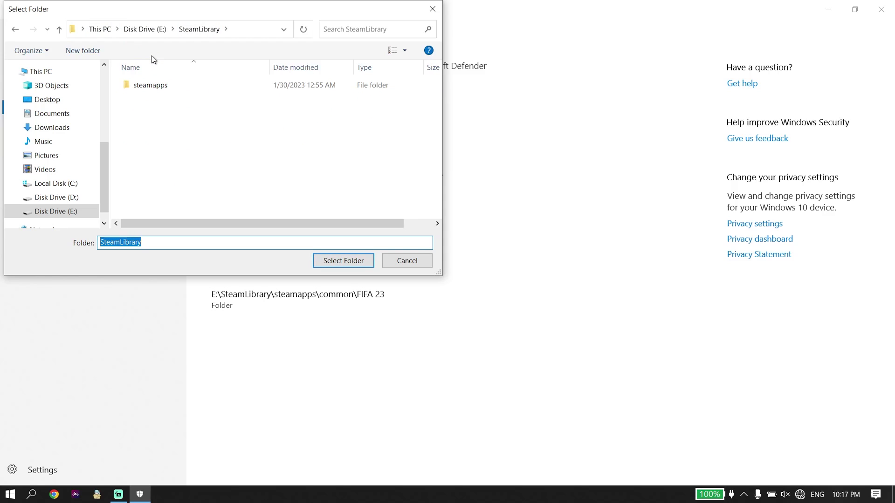
pyautogui.click(148, 30)
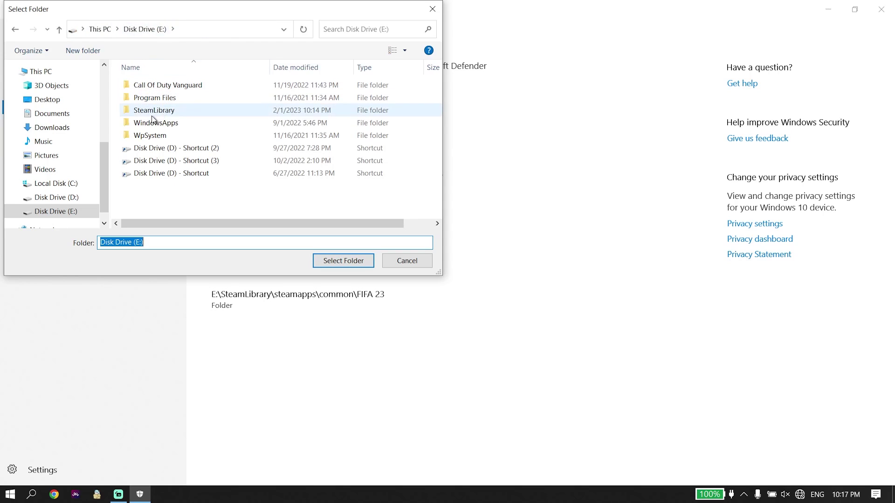
pyautogui.doubleClick(168, 113)
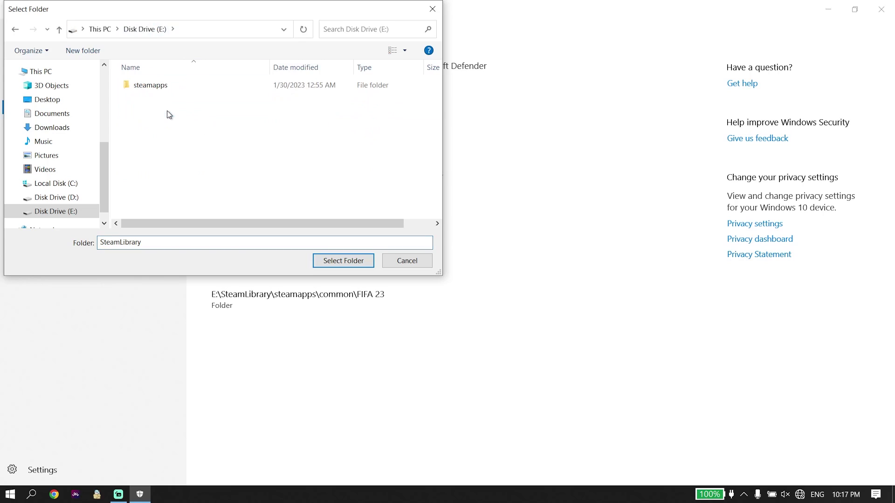
pyautogui.doubleClick(151, 87)
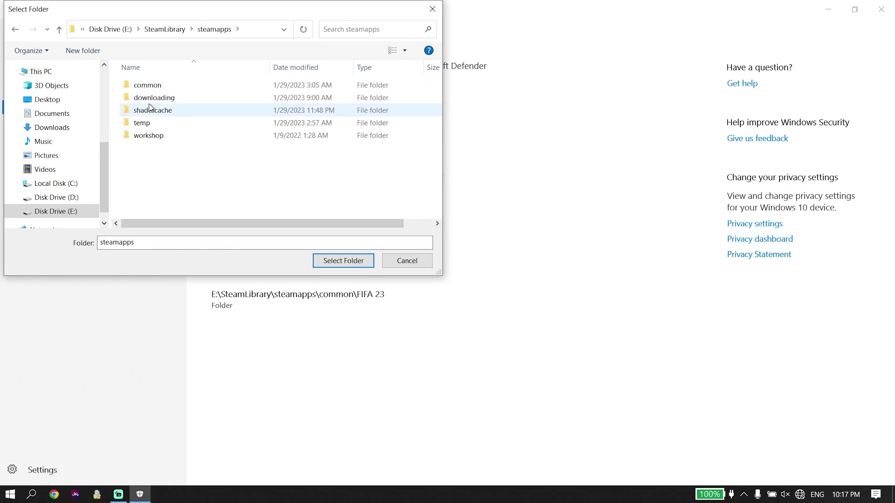
pyautogui.doubleClick(154, 87)
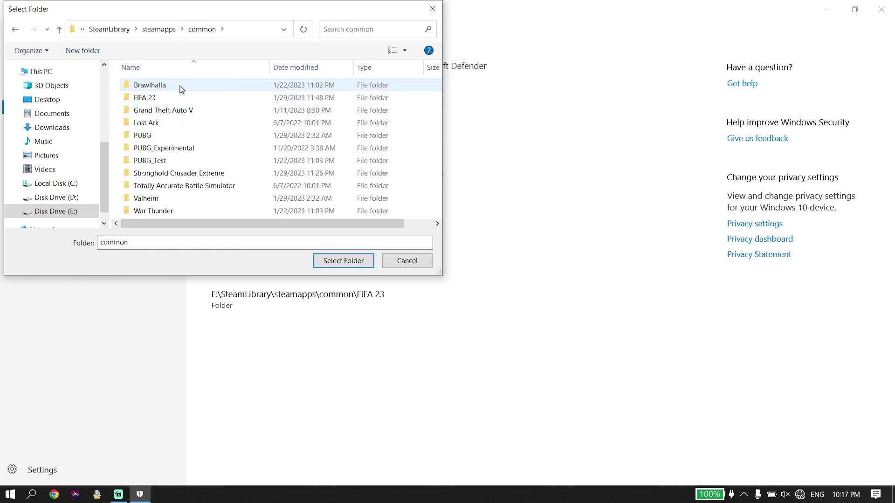
pyautogui.click(138, 99)
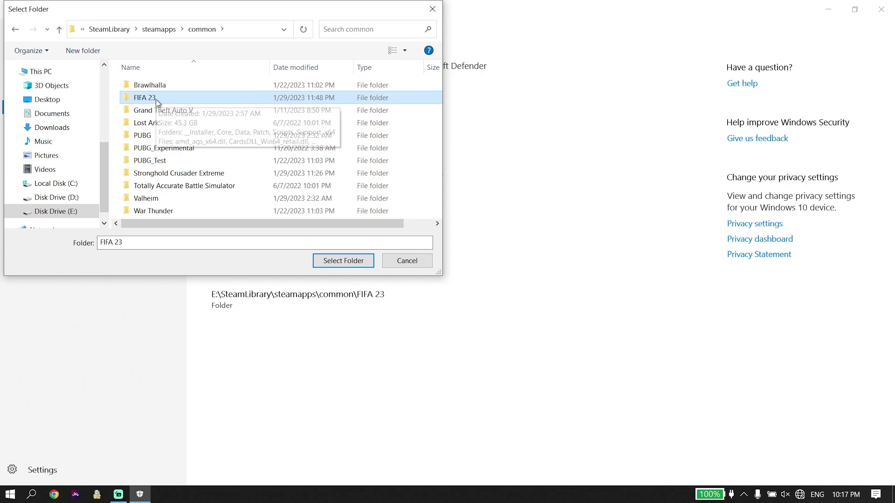
pyautogui.click(332, 261)
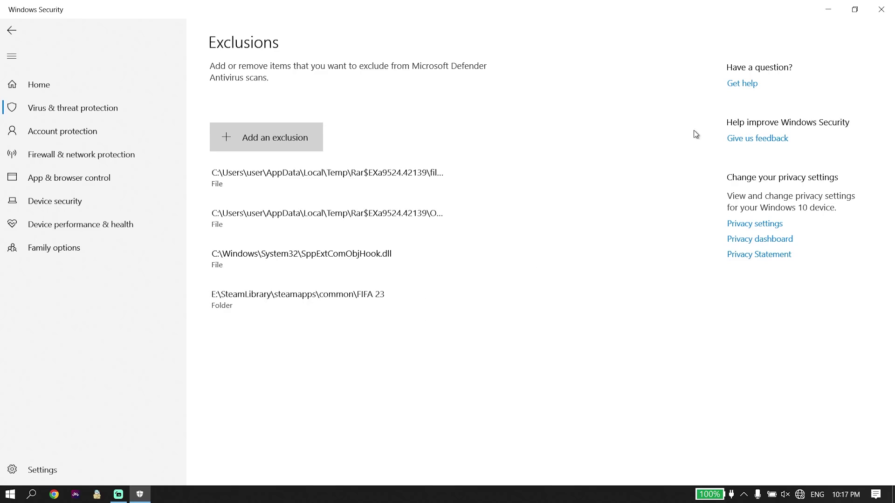
pyautogui.click(880, 9)
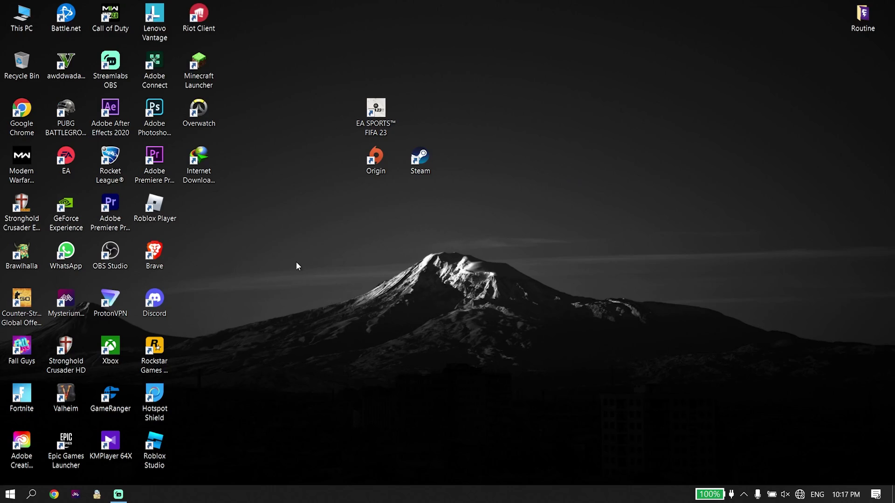
# Relaunch Steam and open FIFA 23's Properties on Local Files, showing 45.34 GB on Disk Drive (E:)
pyautogui.doubleClick(414, 169)
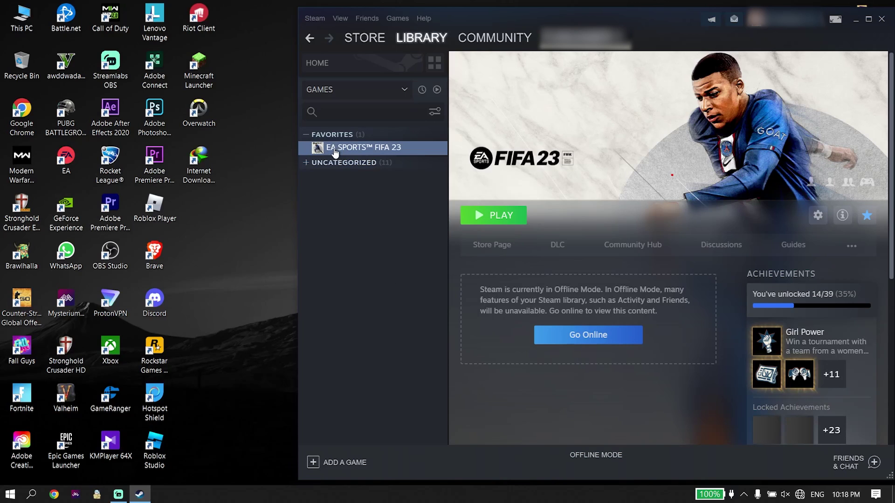
pyautogui.rightClick(379, 155)
pyautogui.click(394, 223)
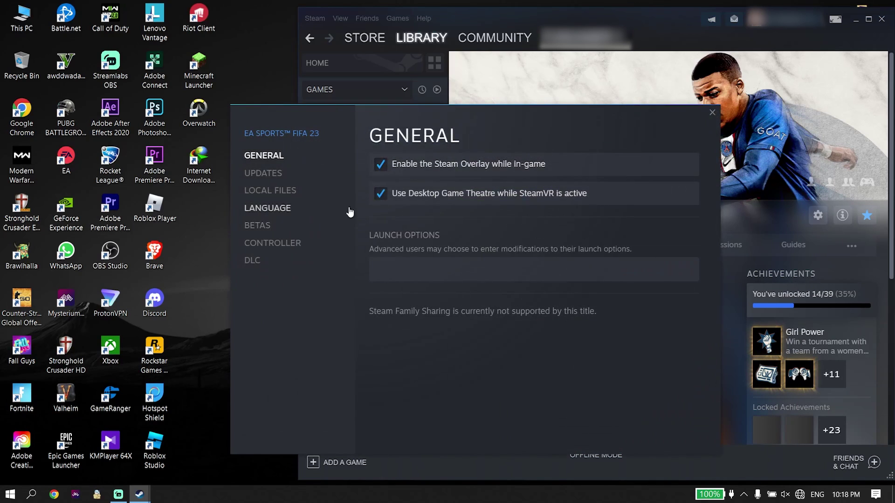
pyautogui.click(291, 190)
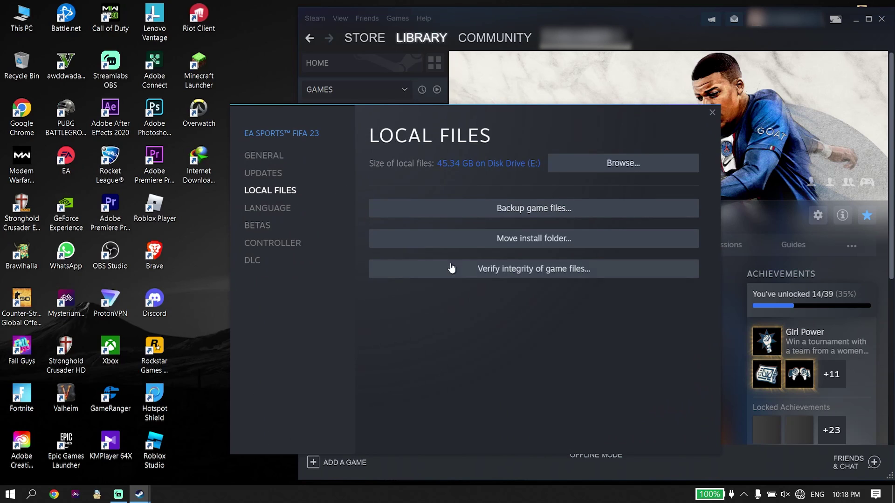